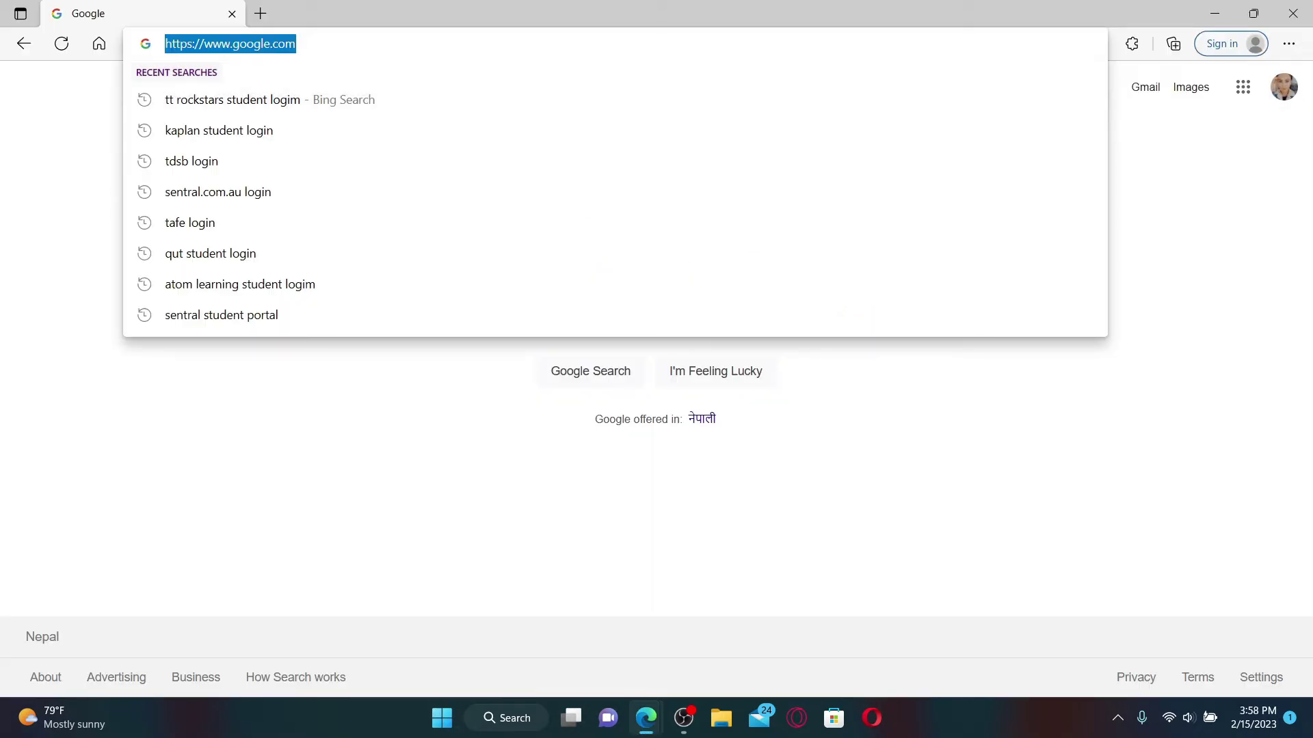
pyautogui.write('ttrockstars.com')
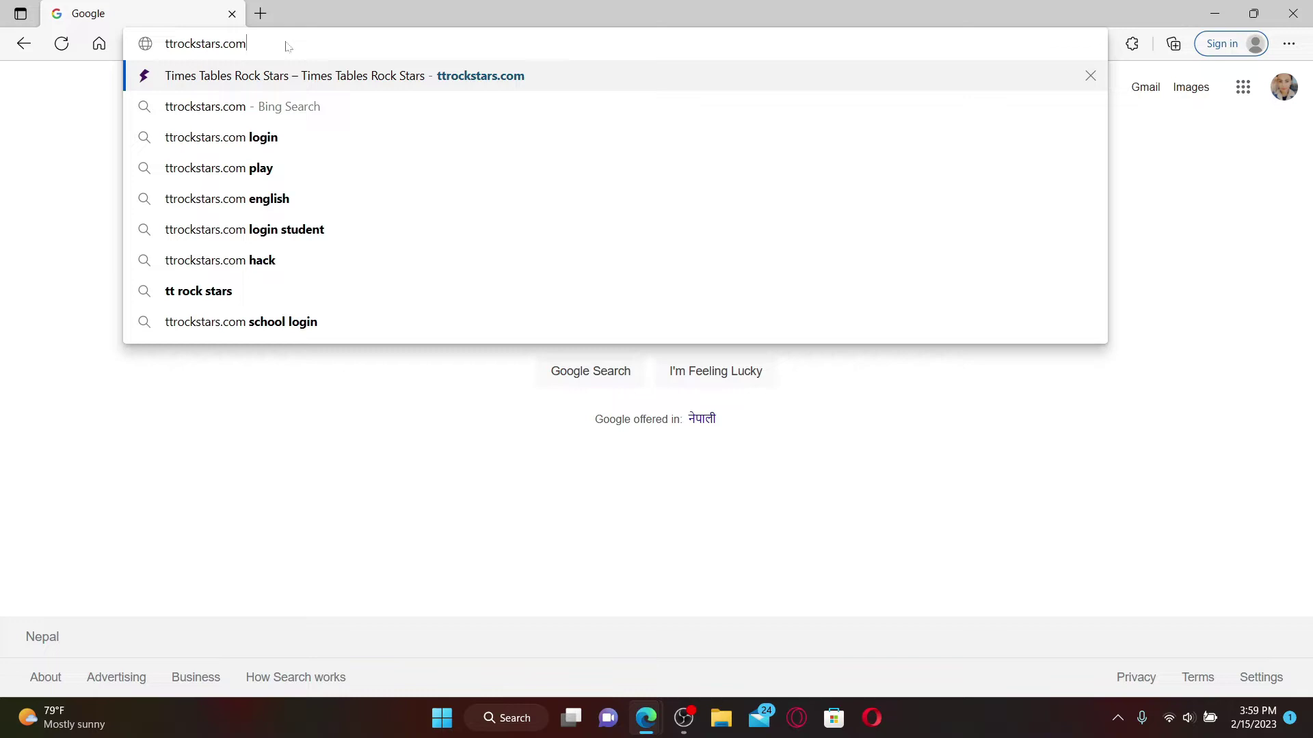
# Go to ttrockstars.com from the Edge address bar
pyautogui.press('Return')
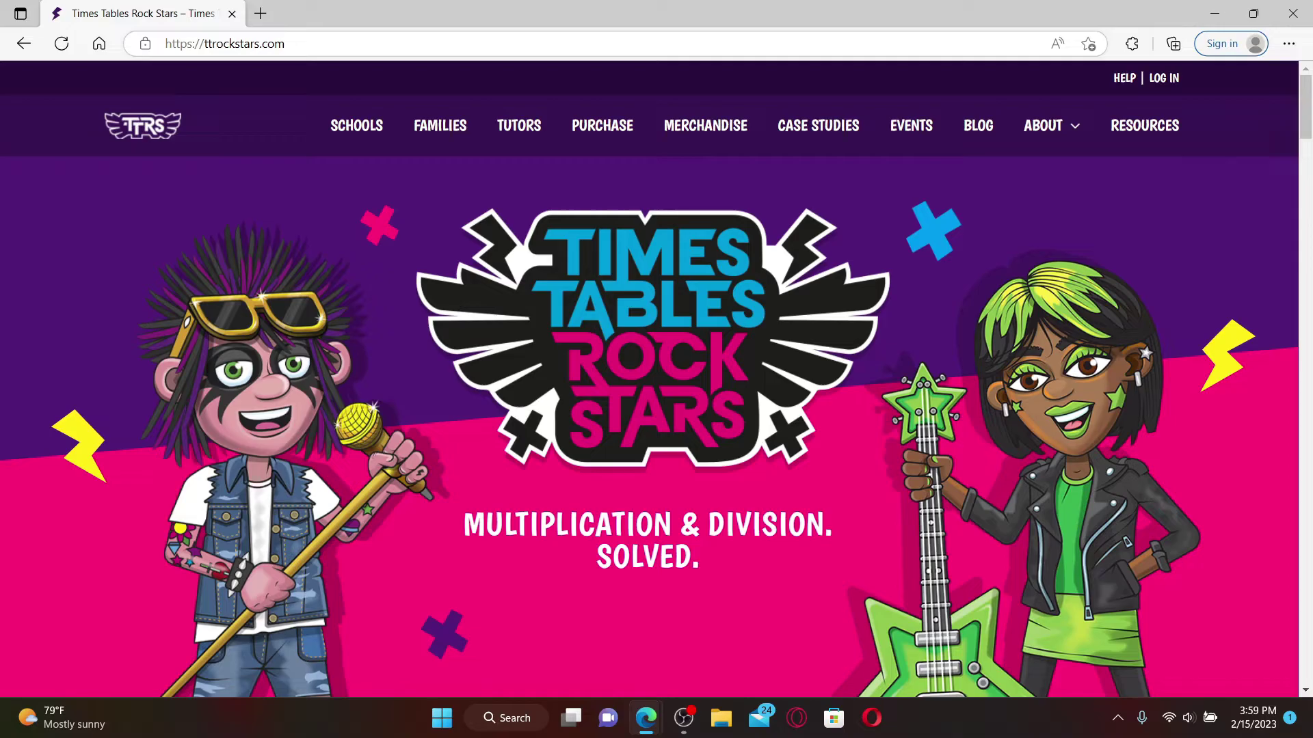
# Use the site's LOG IN link to reach play.ttrockstars.com in a new tab
pyautogui.click(1163, 82)
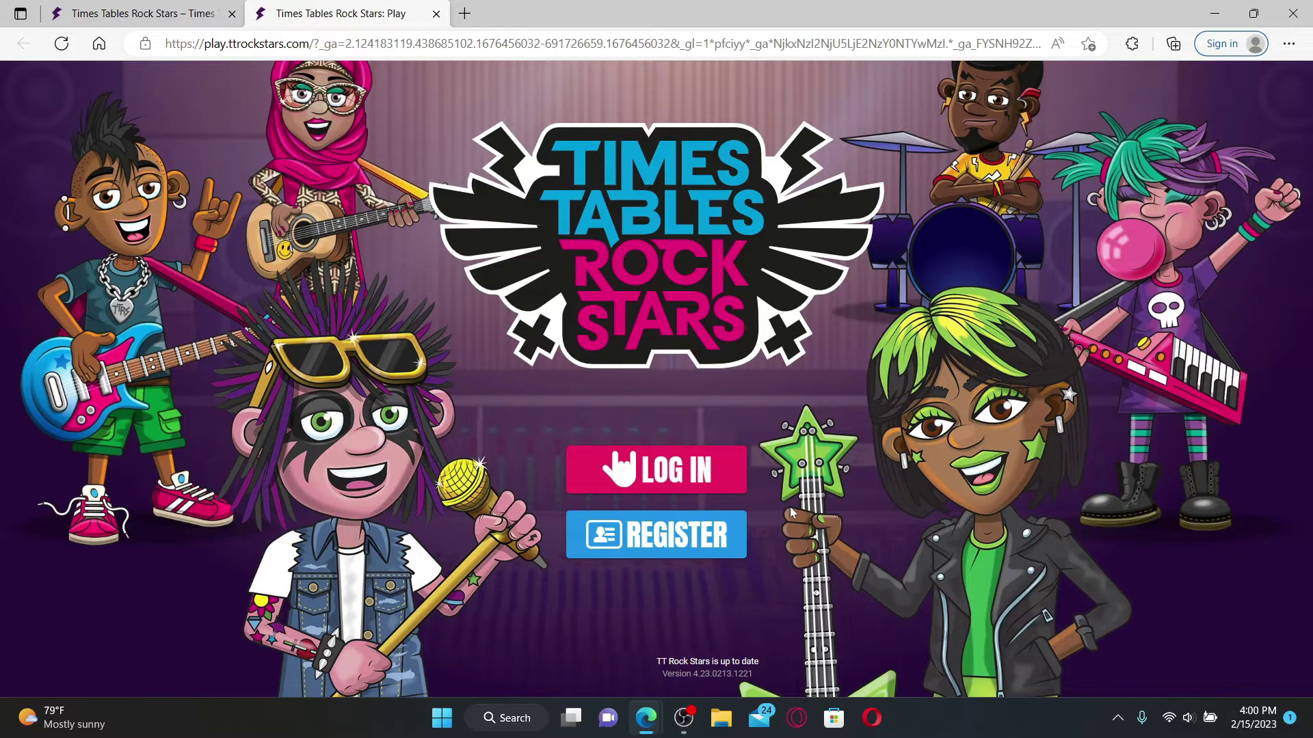
# Choose Log In, then School, then Student to reach the St Ann's Heath student login panel
pyautogui.click(657, 474)
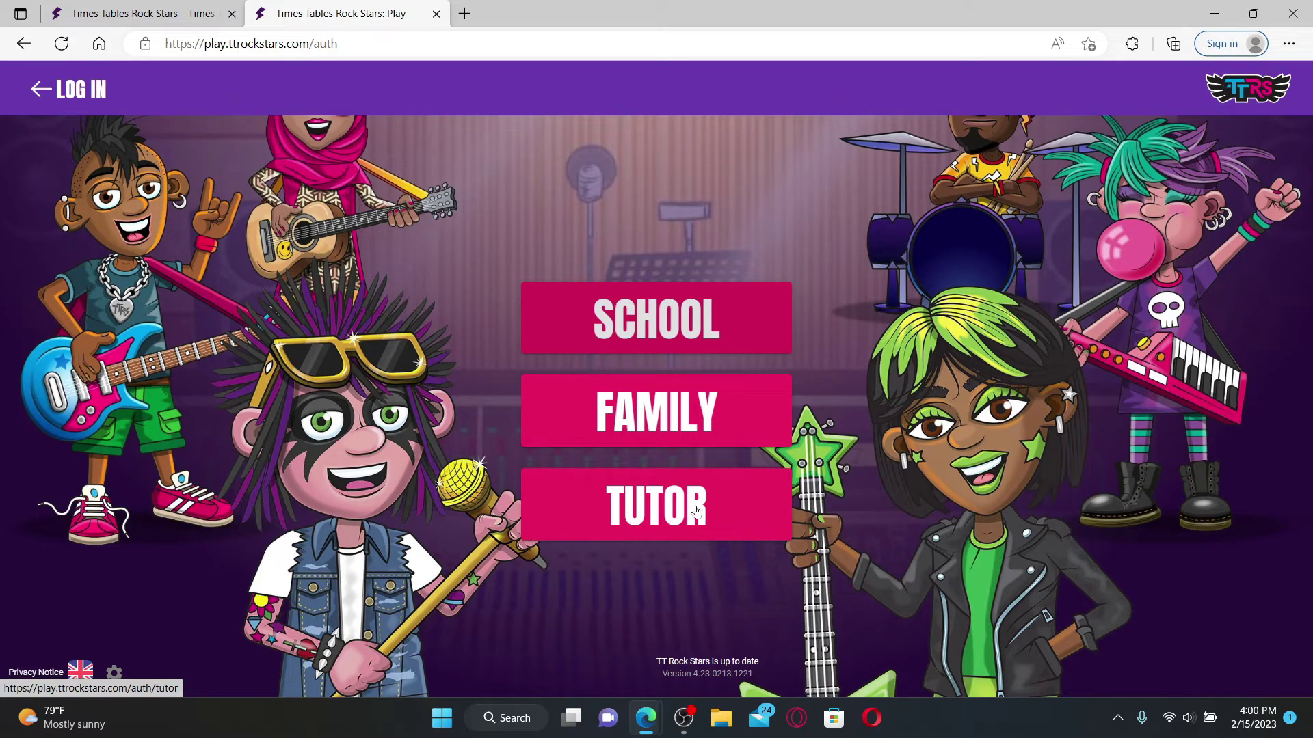
pyautogui.click(657, 333)
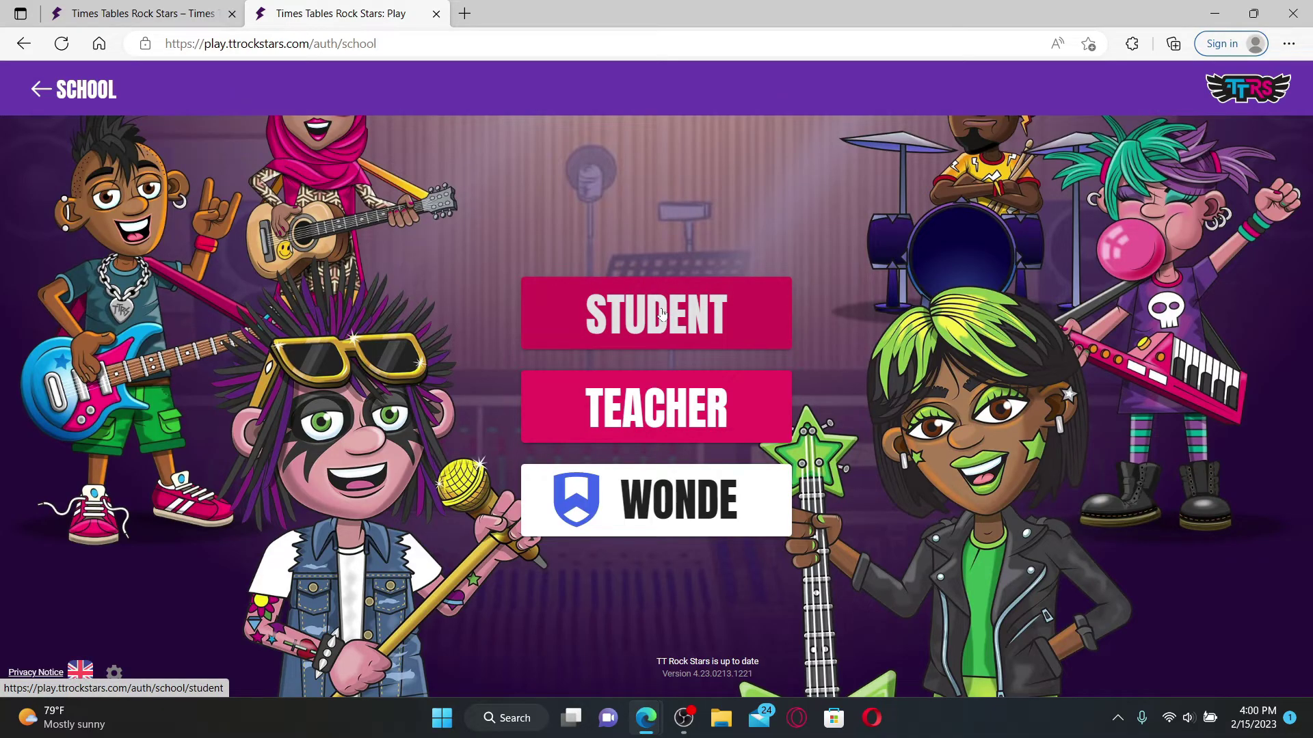
pyautogui.click(662, 313)
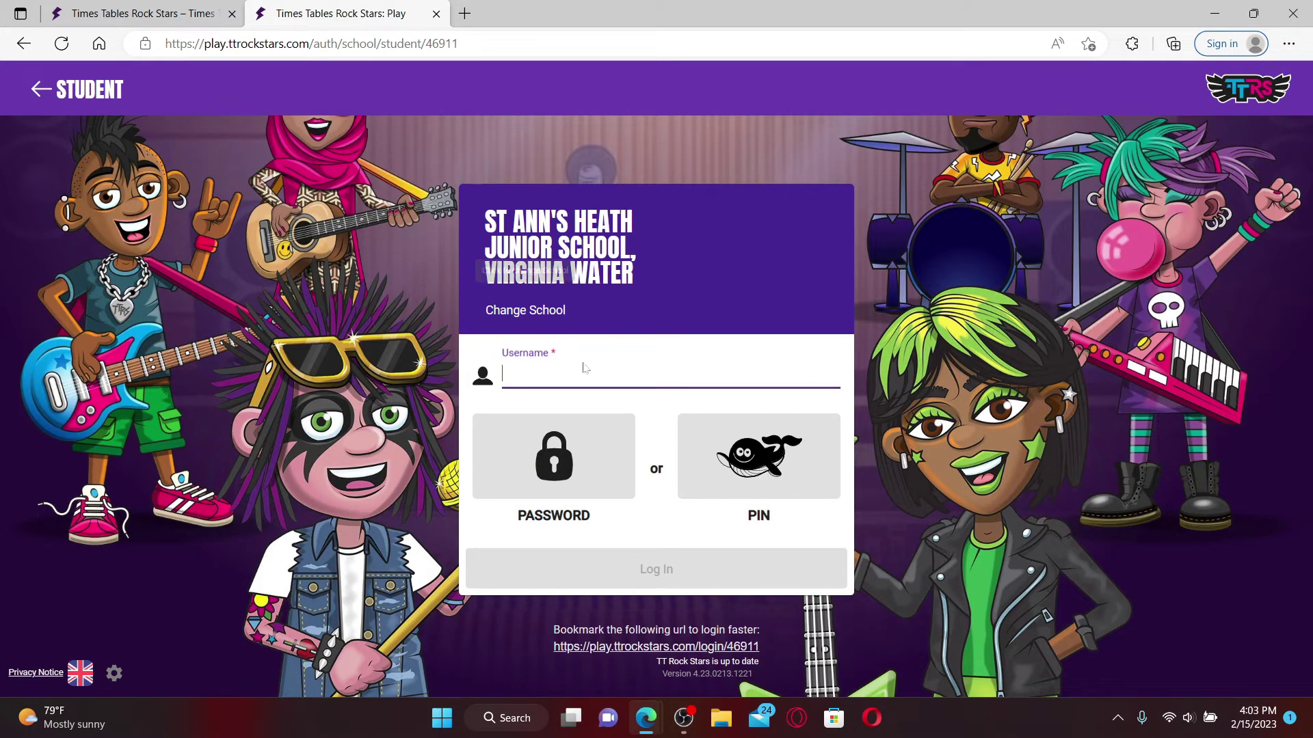
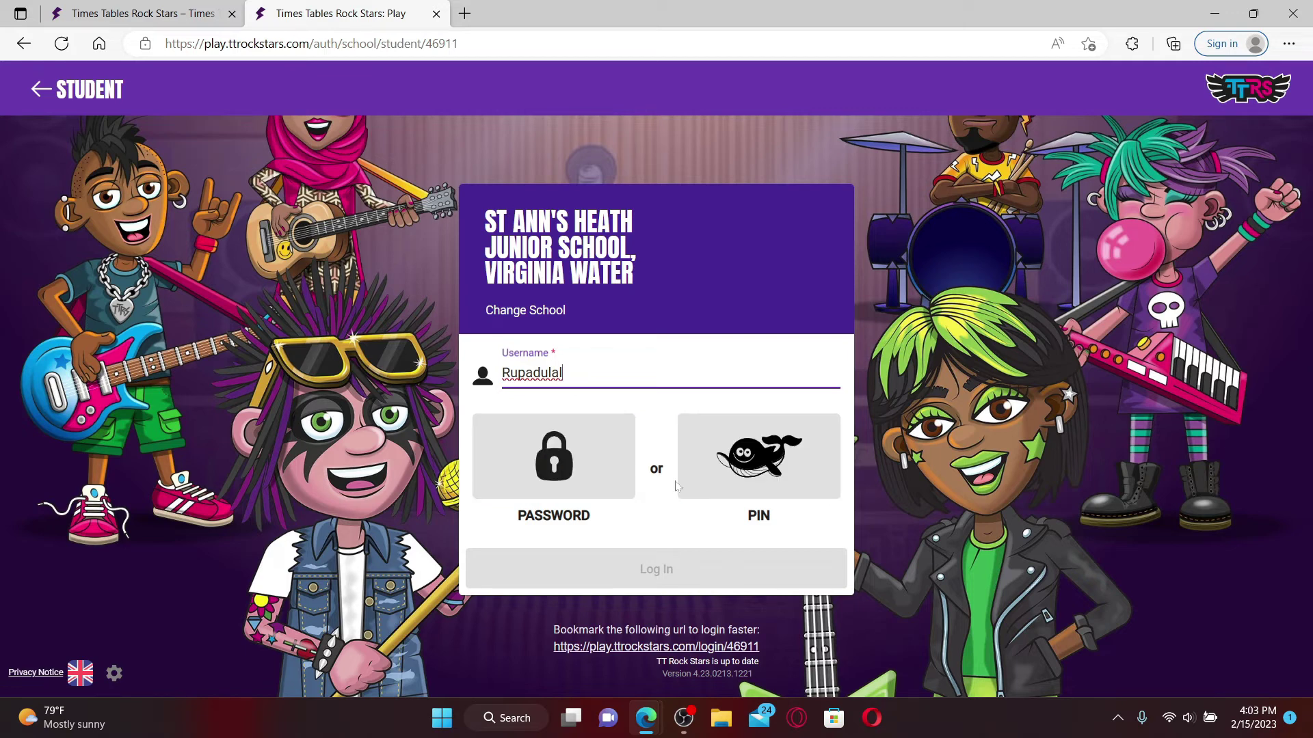
# Switch the student login to password sign-in so the password can be entered
pyautogui.click(567, 484)
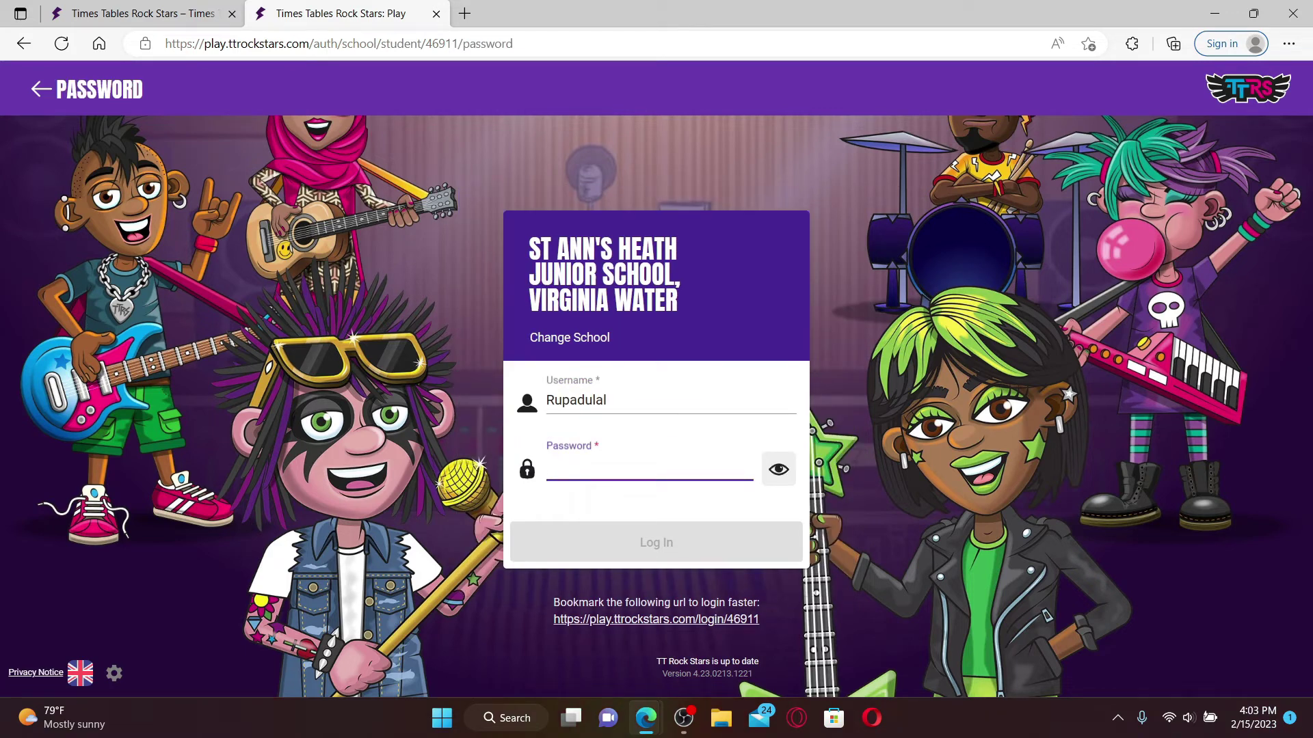
pyautogui.write('********')
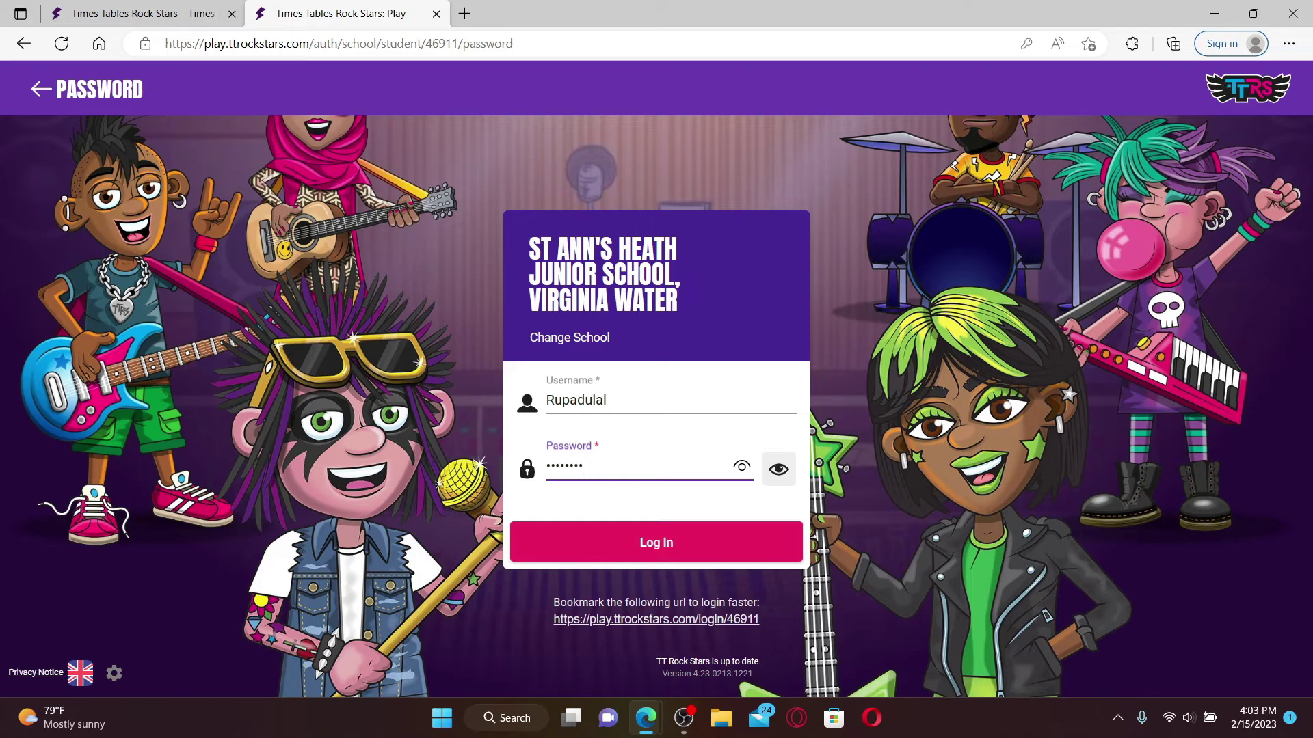
pyautogui.write('**')
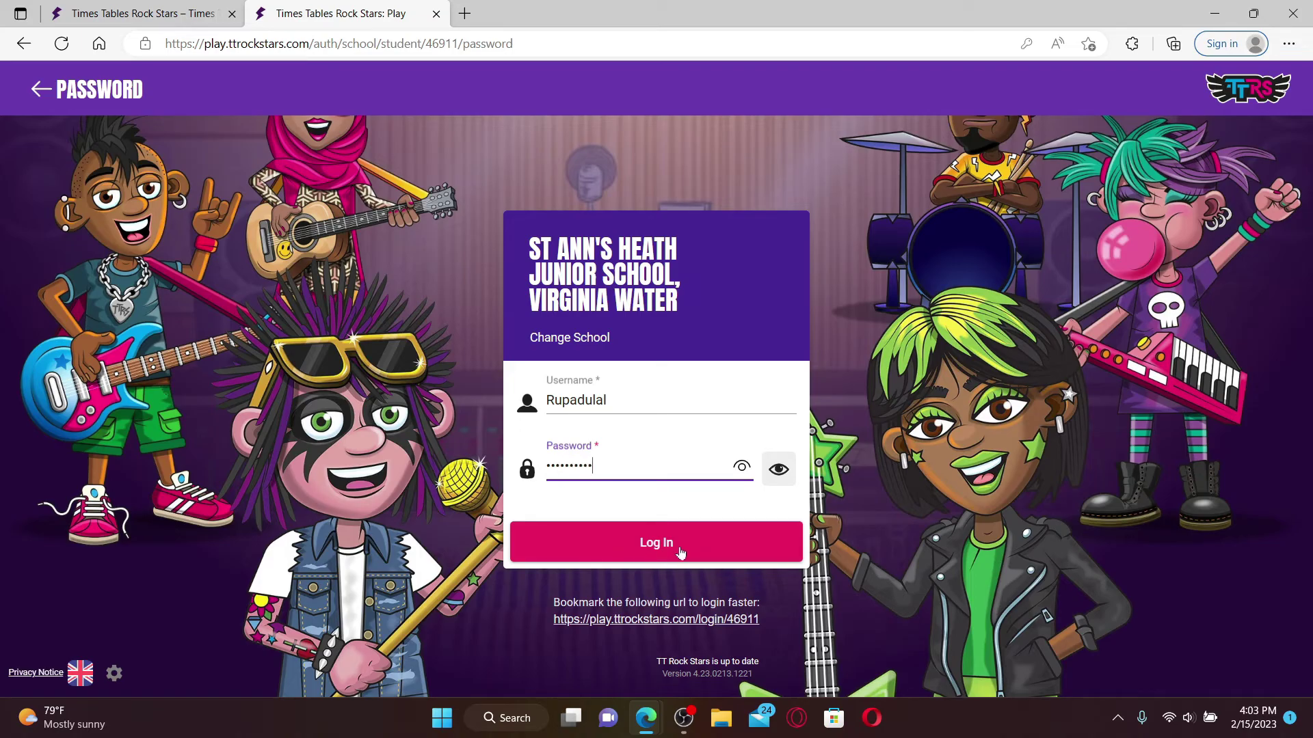